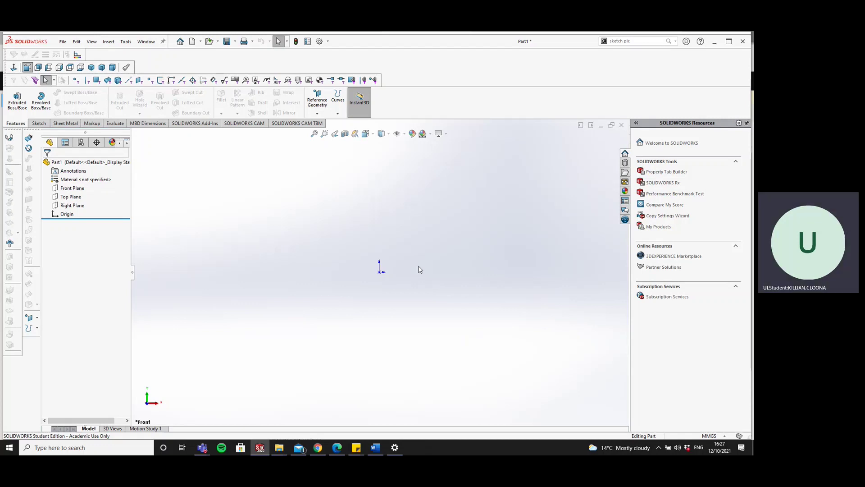
# Select the Front Plane of Part1 as the plane to sketch on.
pyautogui.moveTo(375, 447)
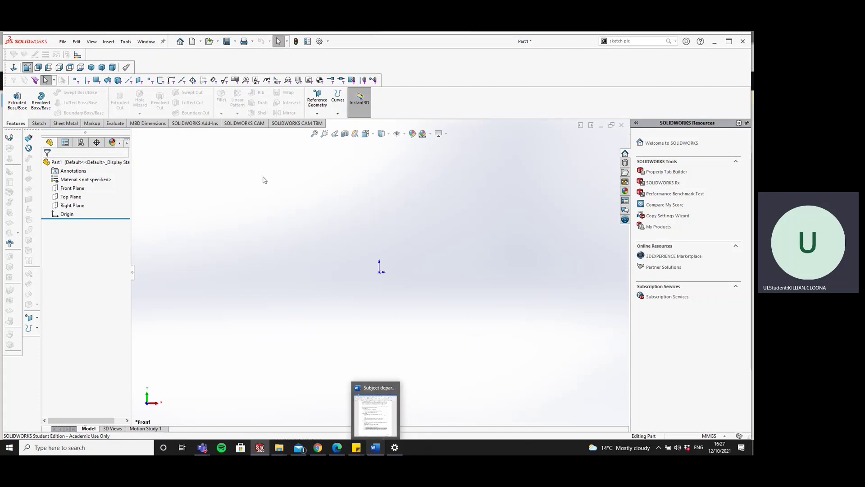
pyautogui.click(72, 188)
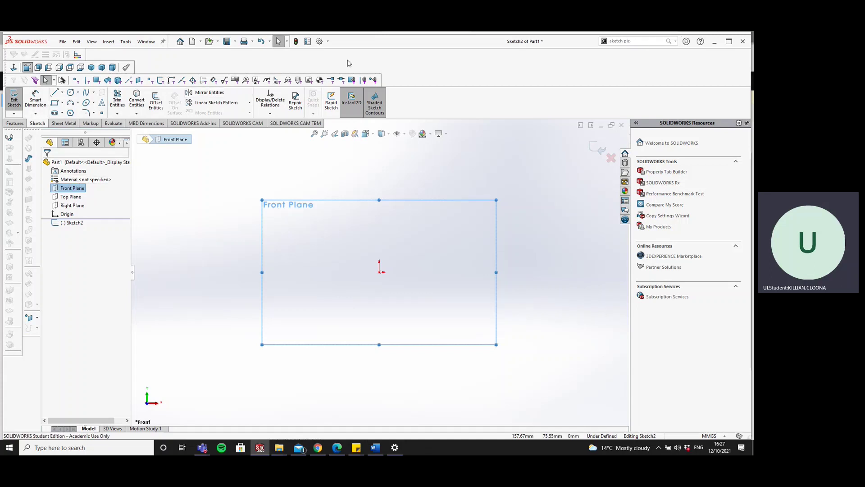
# Insert the 'example sketch picture' burner photo into the Front Plane sketch as a sketch picture.
pyautogui.click(676, 42)
pyautogui.click(634, 51)
pyautogui.click(633, 41)
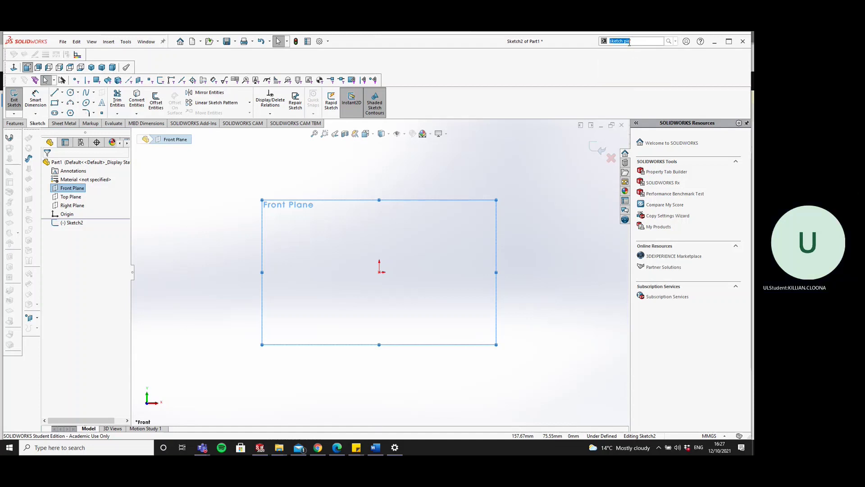
pyautogui.click(667, 43)
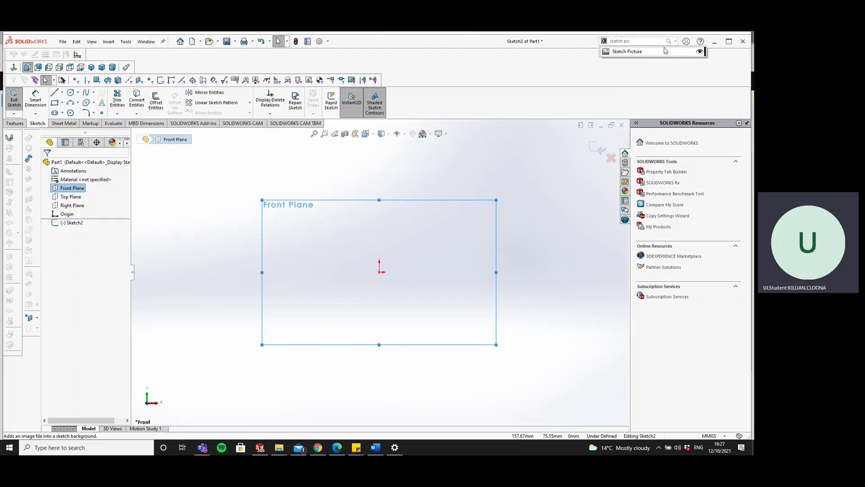
pyautogui.click(656, 52)
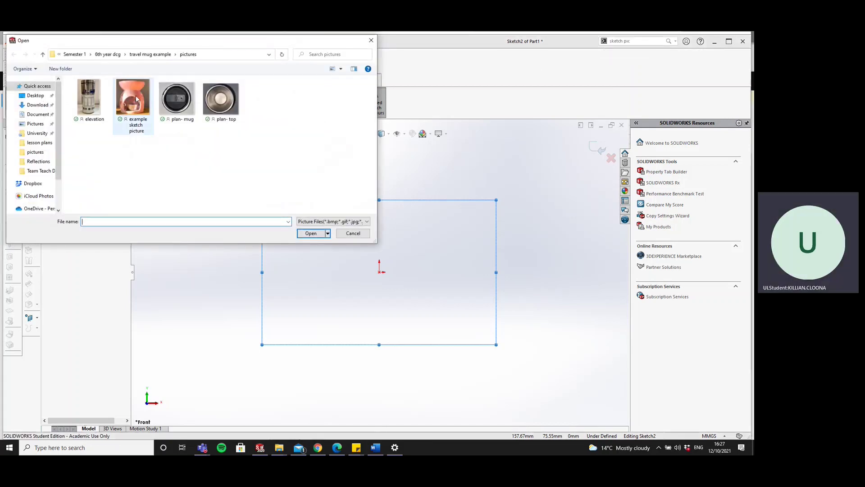
pyautogui.click(134, 99)
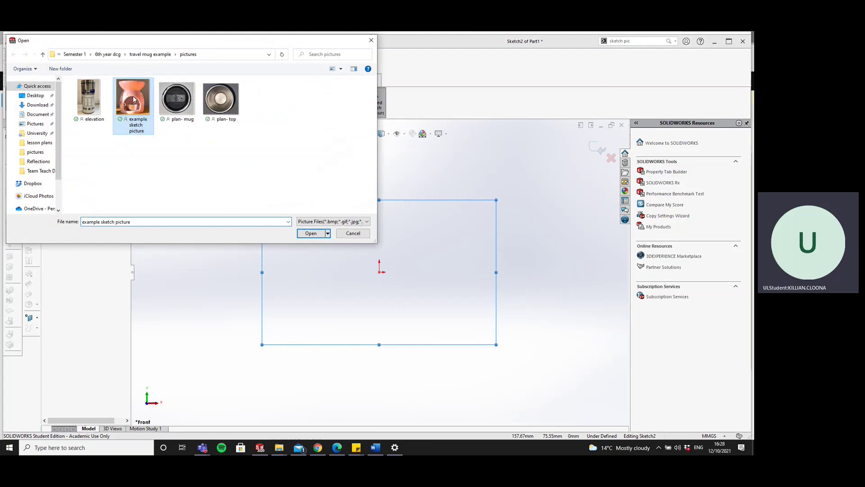
pyautogui.click(320, 233)
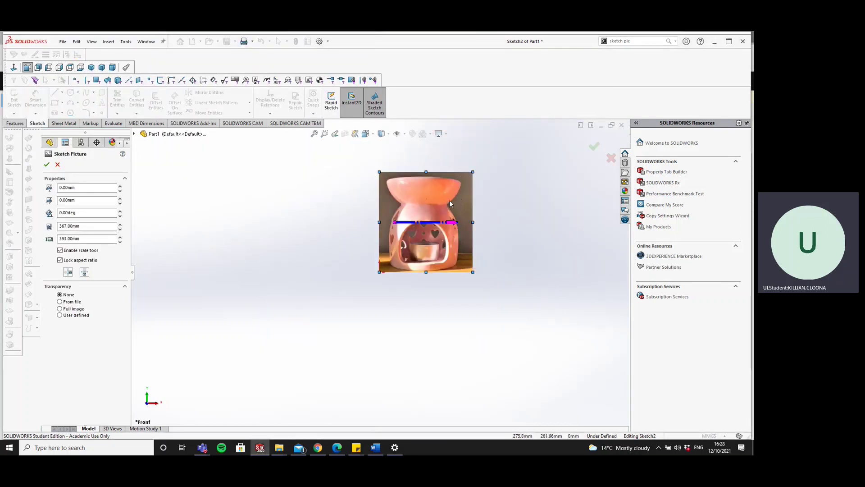
# Drag the burner photo so its base sits on the origin.
pyautogui.moveTo(429, 198); pyautogui.dragTo(417, 202)
pyautogui.scroll(-2, 435, 232)
pyautogui.scroll(-2, 434, 228)
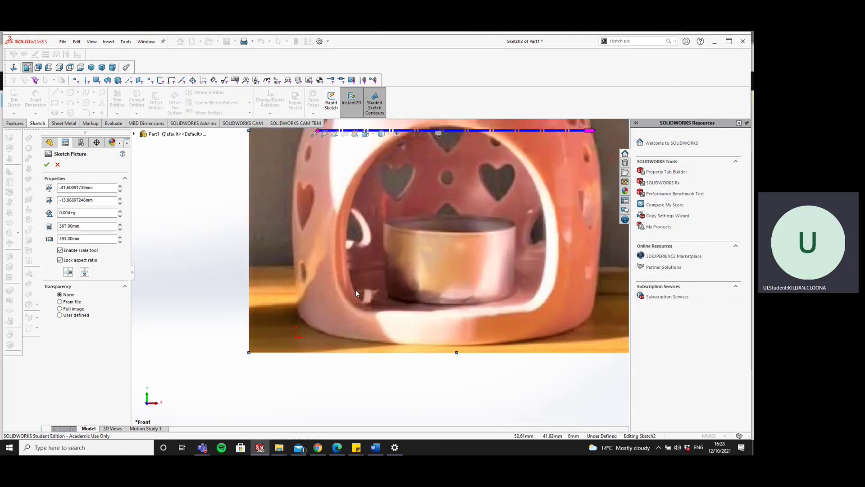
pyautogui.moveTo(356, 290)
pyautogui.mouseDown()
pyautogui.moveTo(356, 302)
pyautogui.moveTo(357, 294)
pyautogui.mouseUp()
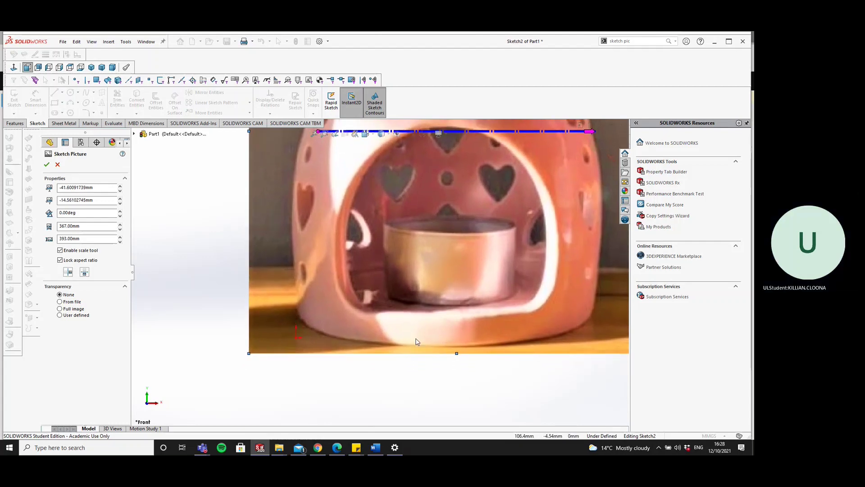
pyautogui.moveTo(415, 345); pyautogui.dragTo(417, 350)
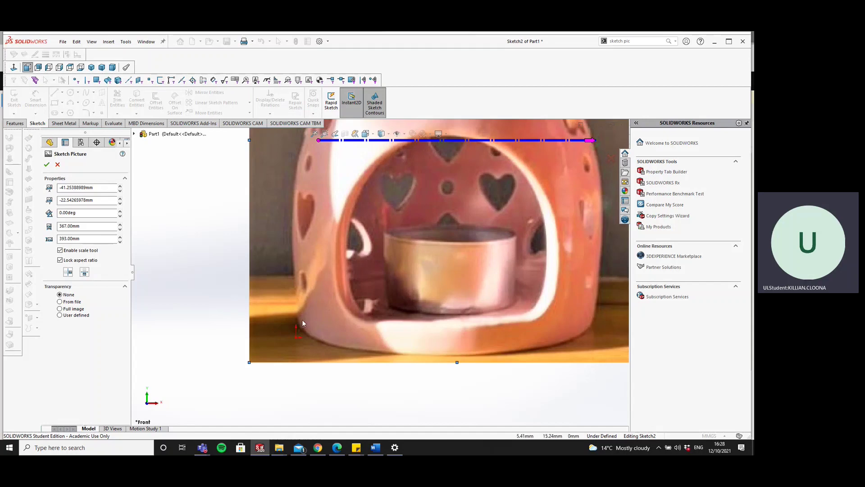
pyautogui.scroll(3, 302, 319)
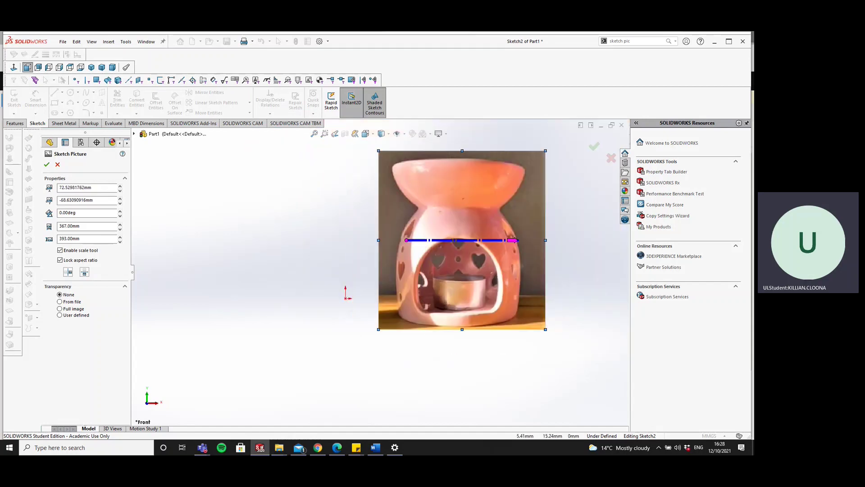
pyautogui.scroll(-8, 354, 290)
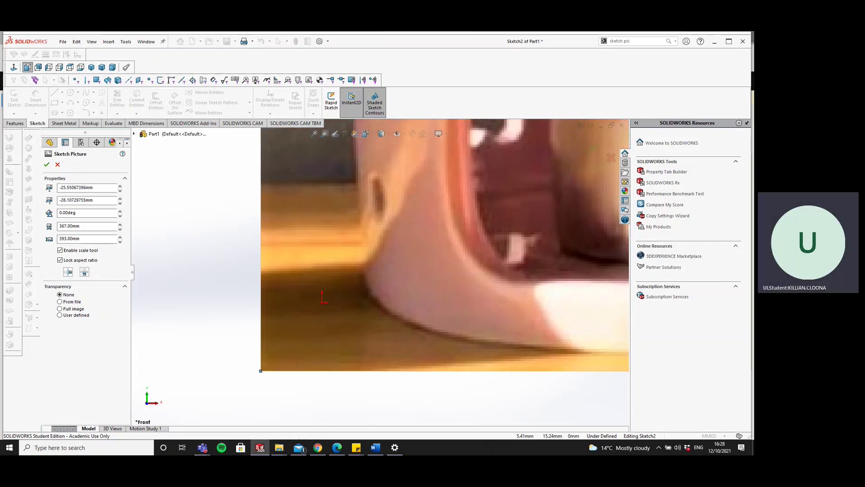
pyautogui.scroll(4, 350, 279)
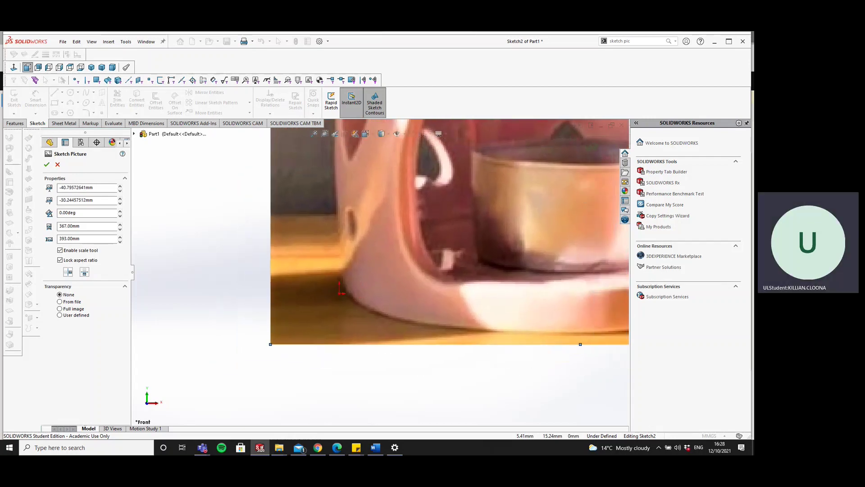
pyautogui.moveTo(375, 289)
pyautogui.mouseDown()
pyautogui.moveTo(372, 274)
pyautogui.moveTo(386, 328)
pyautogui.moveTo(374, 277)
pyautogui.mouseUp()
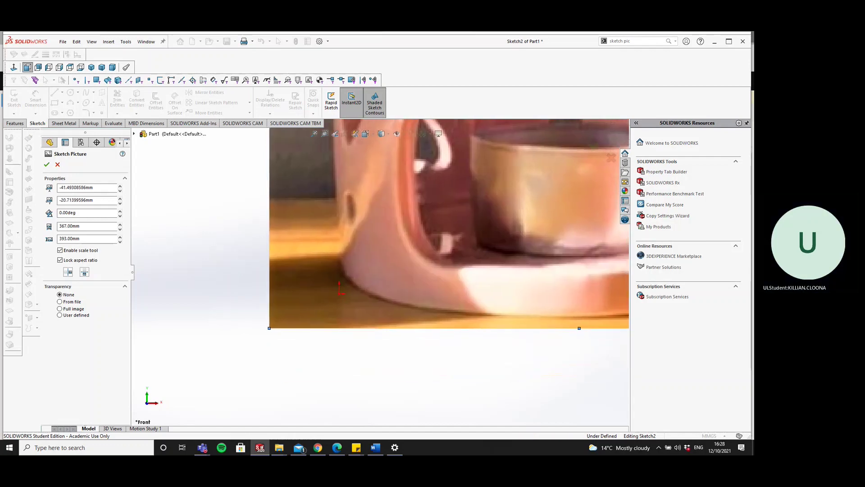
# Stretch the scale line across the burner's base to its right edge.
pyautogui.scroll(3, 412, 356)
pyautogui.scroll(2, 426, 219)
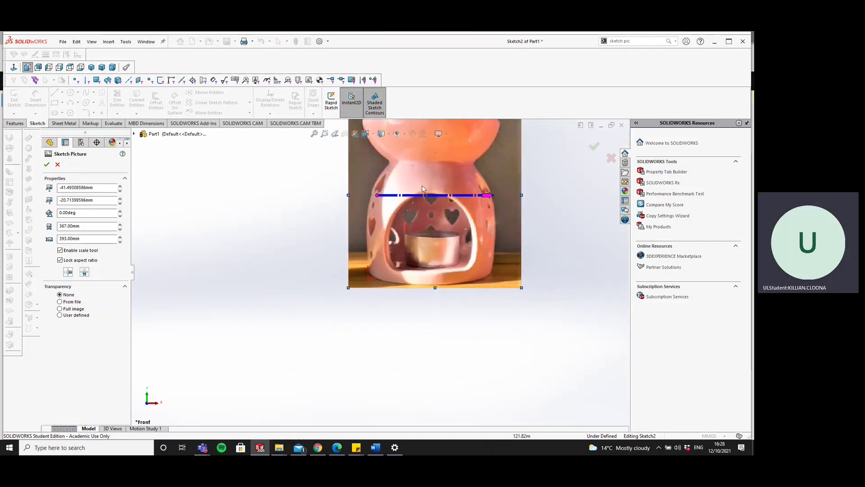
pyautogui.moveTo(374, 195); pyautogui.dragTo(367, 279)
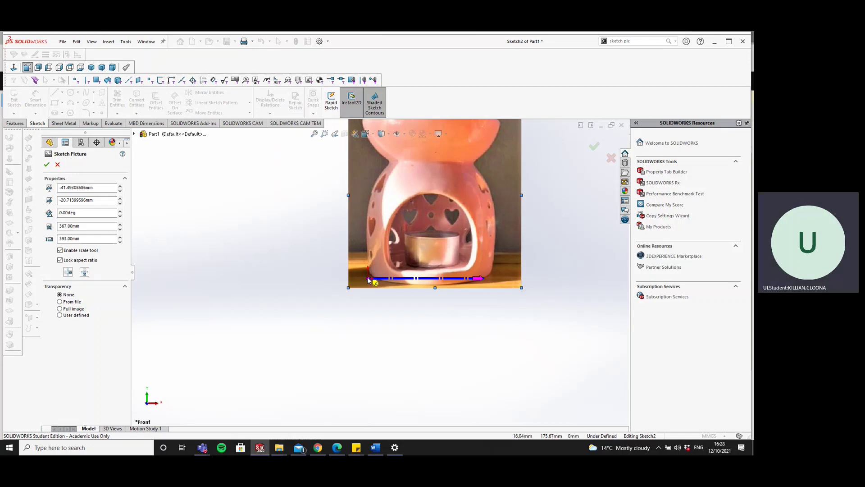
pyautogui.moveTo(483, 281); pyautogui.dragTo(492, 281)
# Enter the real base length so the photo rescales to about 128.18 × 137.26 mm, and confirm.
pyautogui.doubleClick(493, 279)
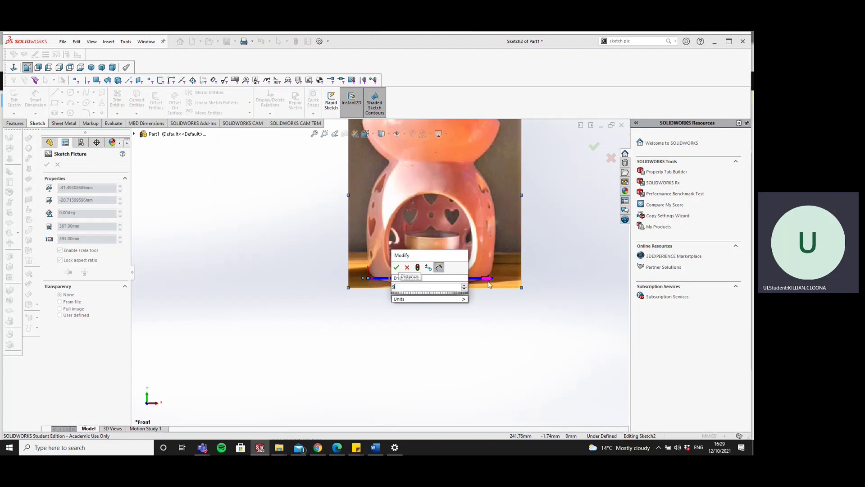
pyautogui.press('Return')
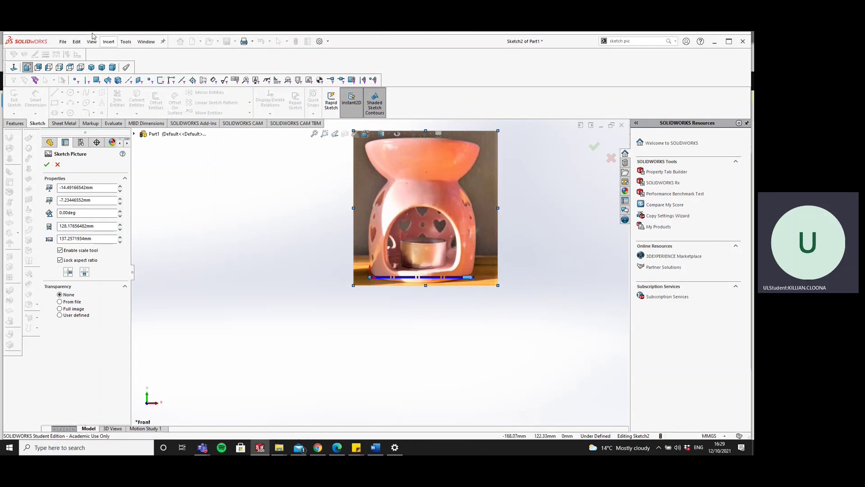
pyautogui.press('alt')
pyautogui.click(48, 165)
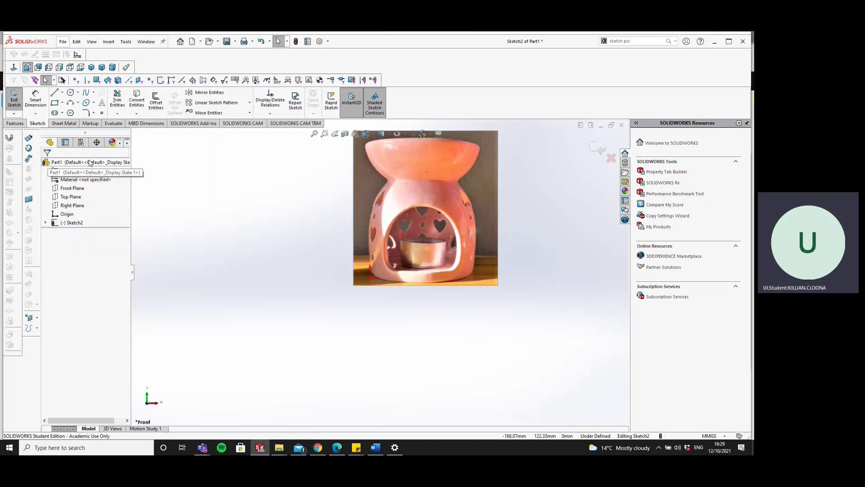
# Draw a line along the photo's base and delete the stray long sketch line.
pyautogui.rightClick(410, 252)
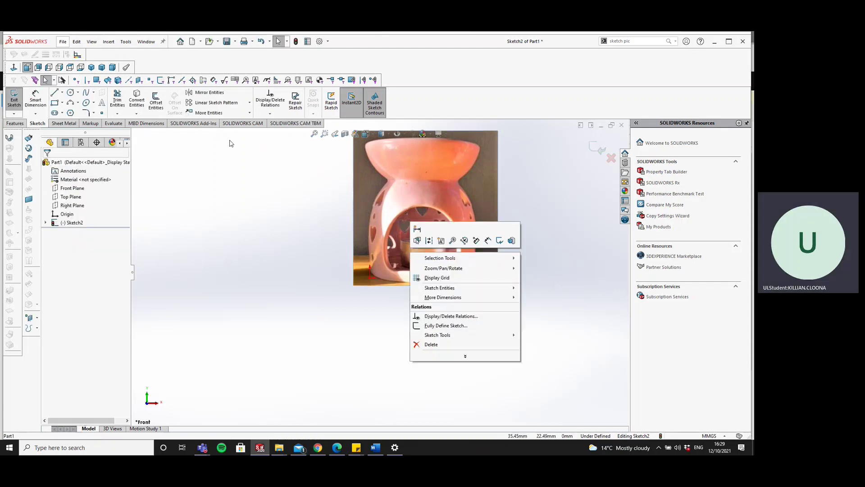
pyautogui.click(55, 94)
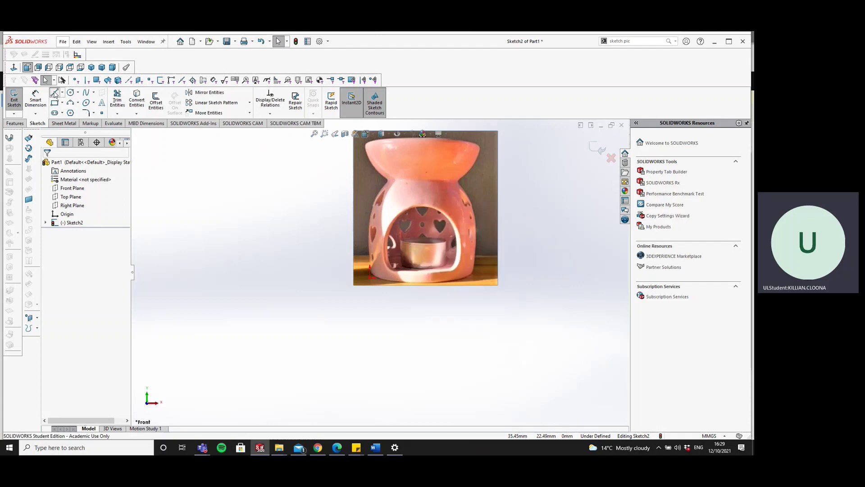
pyautogui.click(370, 278)
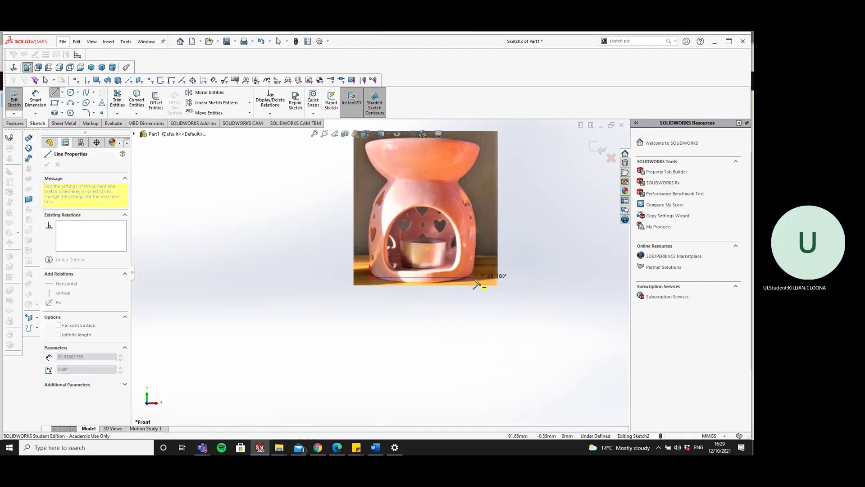
pyautogui.click(474, 278)
pyautogui.rightClick(474, 279)
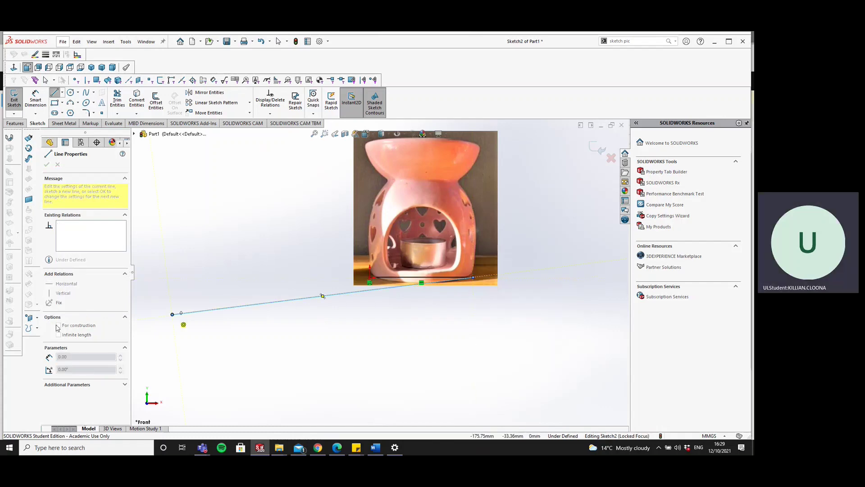
pyautogui.press('Escape')
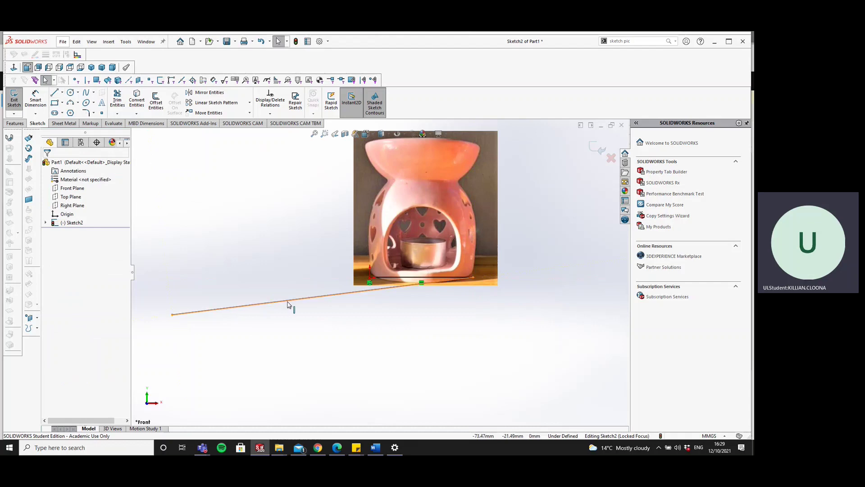
pyautogui.click(290, 301)
pyautogui.press('Delete')
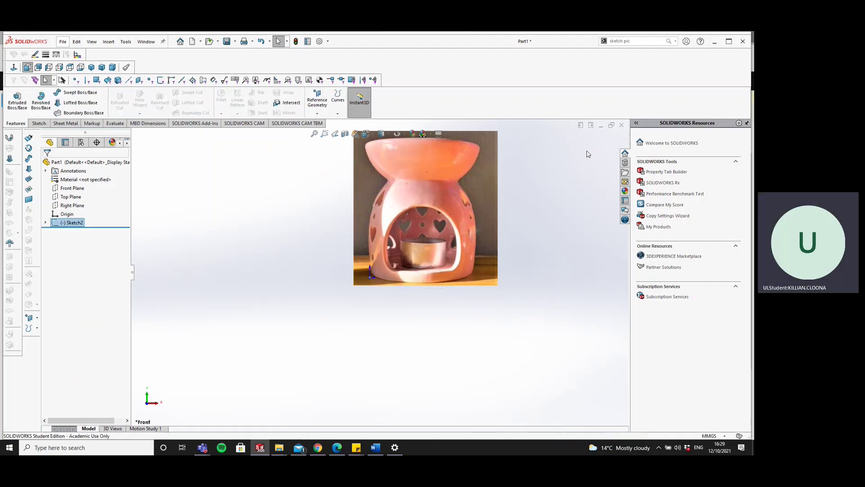
# Make the base line construction geometry and dimension it to 92 mm.
pyautogui.click(391, 282)
pyautogui.click(411, 240)
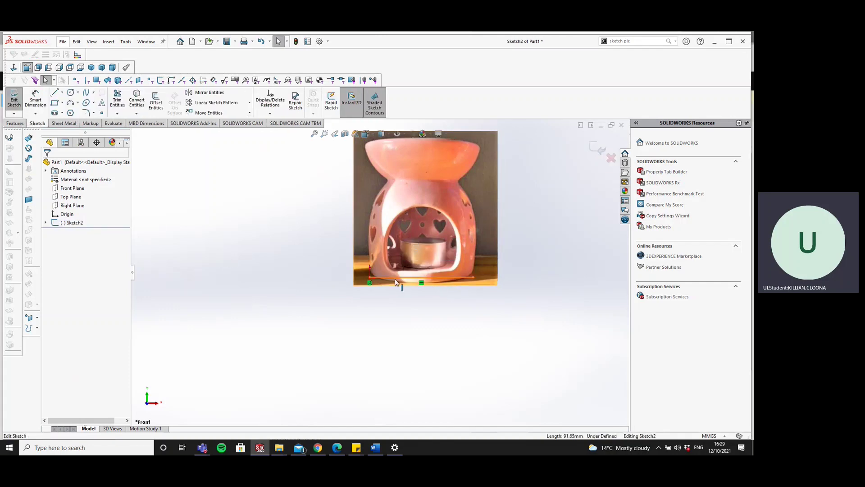
pyautogui.click(396, 283)
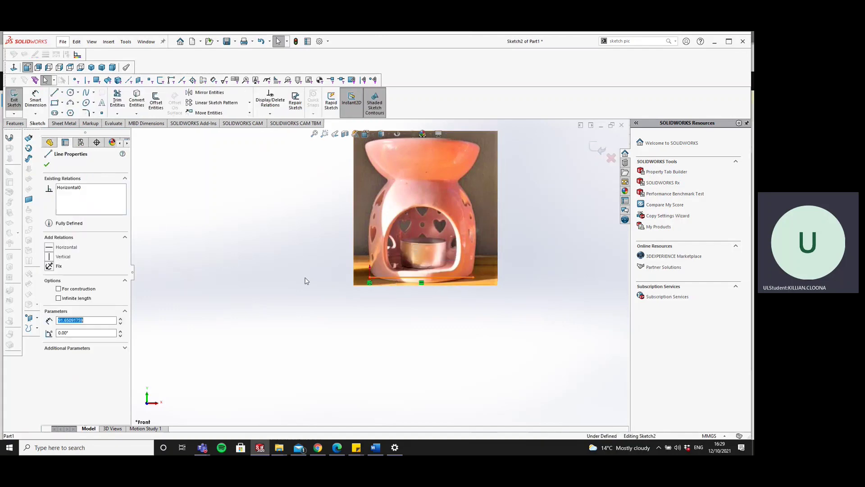
pyautogui.click(63, 290)
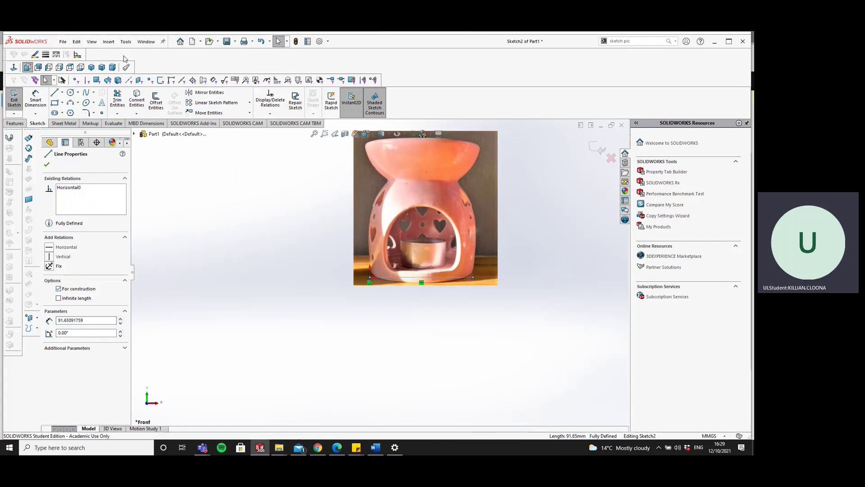
pyautogui.click(35, 100)
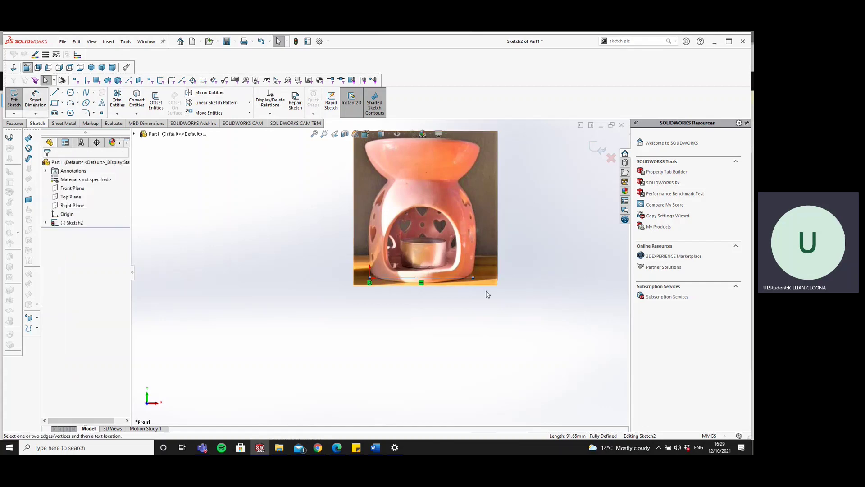
pyautogui.click(455, 277)
pyautogui.click(452, 301)
pyautogui.write('9')
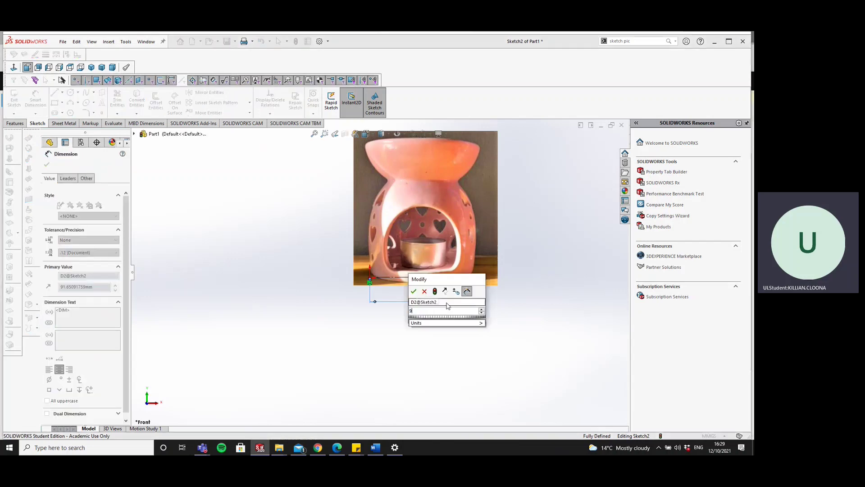
pyautogui.write('2')
pyautogui.press('Return')
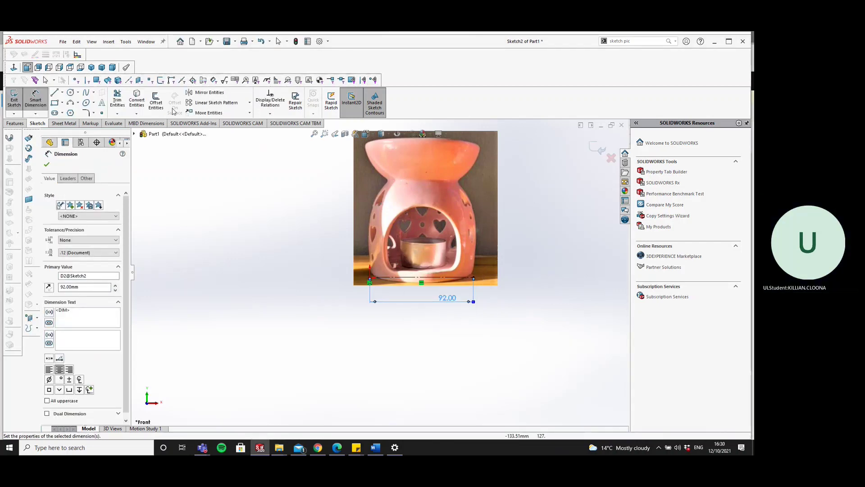
pyautogui.click(63, 92)
pyautogui.click(72, 109)
# Draw a vertical centerline up from the base line's midpoint past the photo.
pyautogui.click(420, 277)
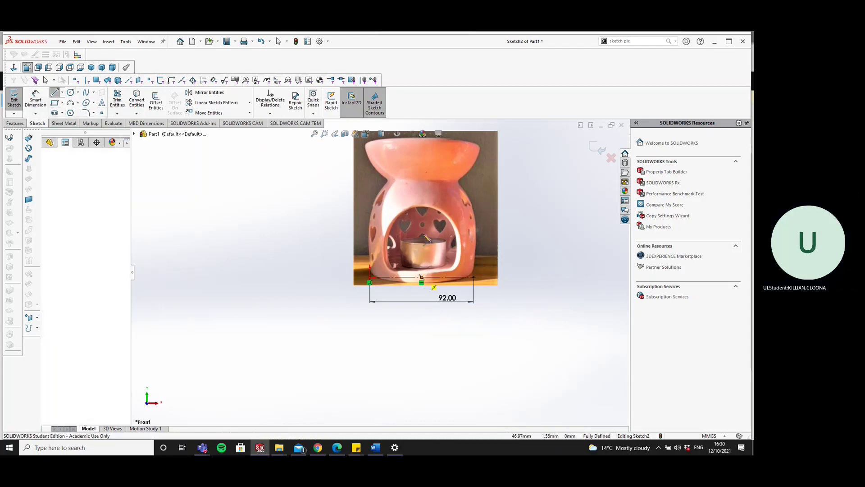
pyautogui.scroll(3, 423, 144)
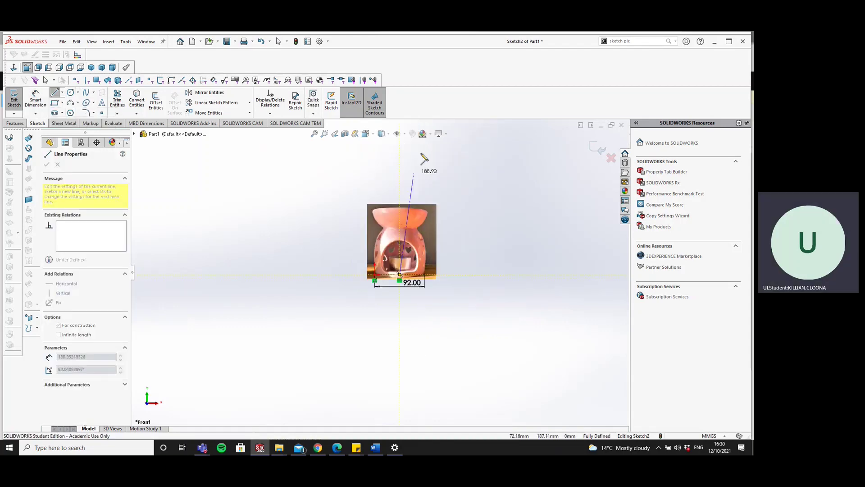
pyautogui.click(400, 186)
pyautogui.scroll(-5, 402, 198)
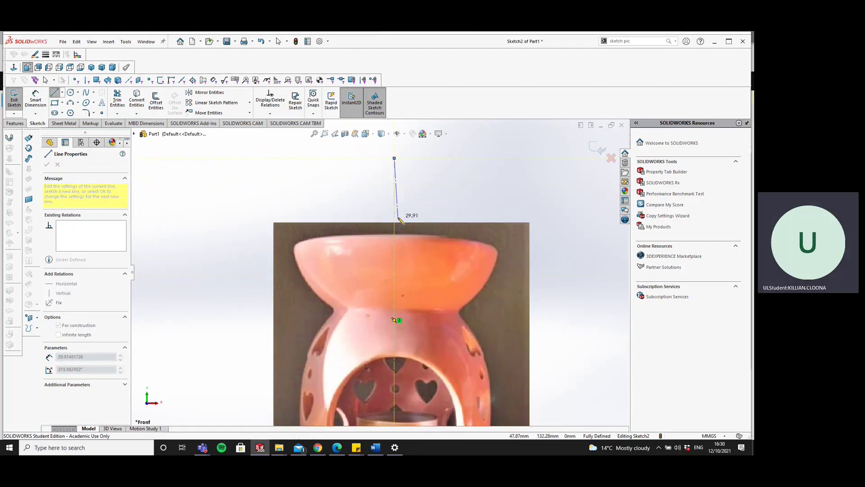
pyautogui.press('Escape')
# Draw a horizontal line from the centerline left along the rim top to its edge.
pyautogui.press('l')
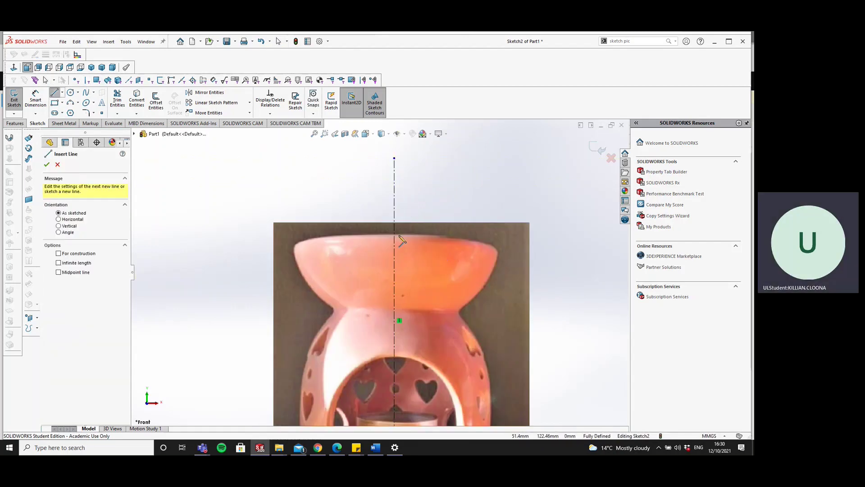
pyautogui.click(395, 233)
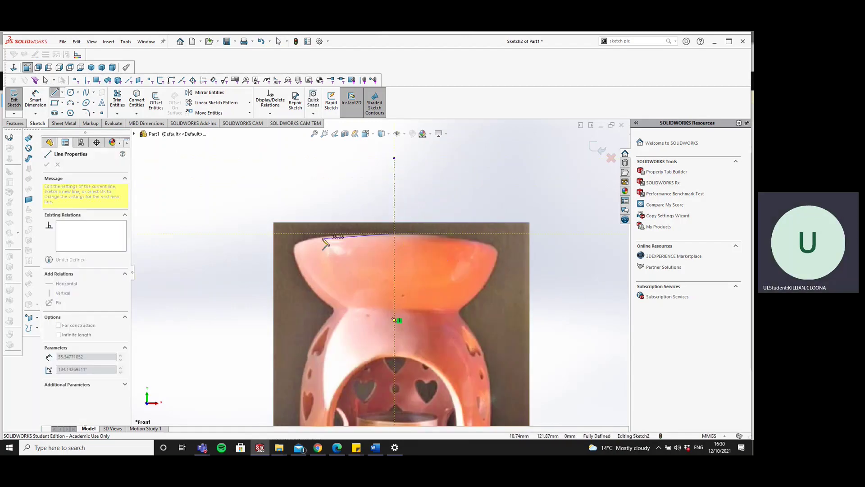
pyautogui.click(292, 233)
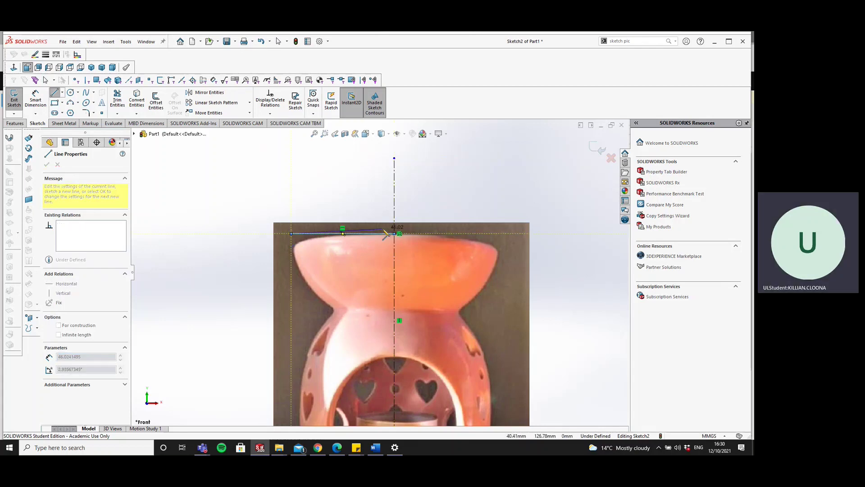
pyautogui.press('Escape')
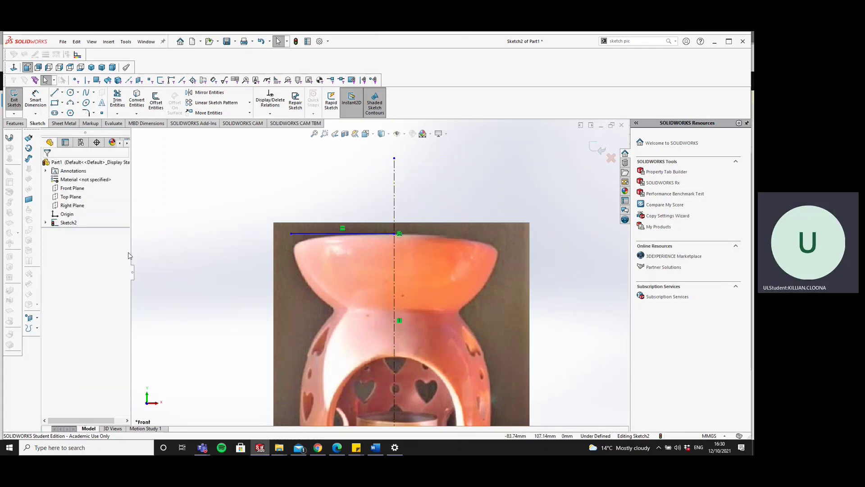
pyautogui.click(36, 99)
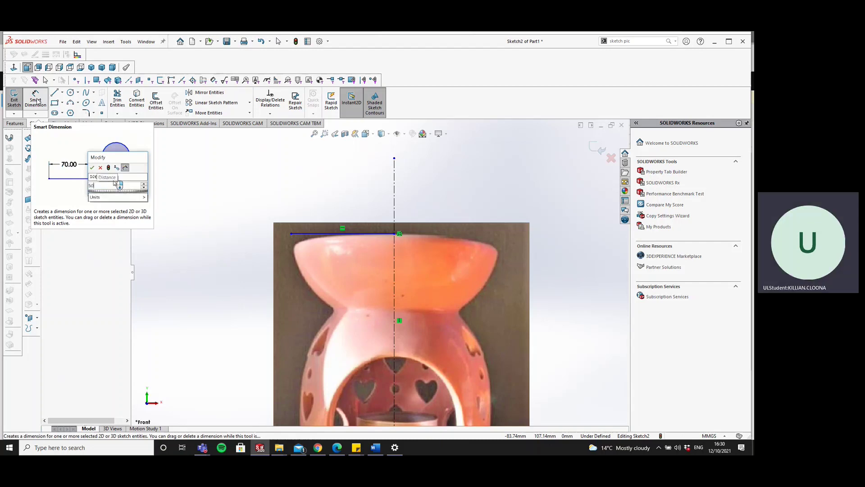
# Dimension the rim line 109.5 mm above the base line.
pyautogui.click(37, 101)
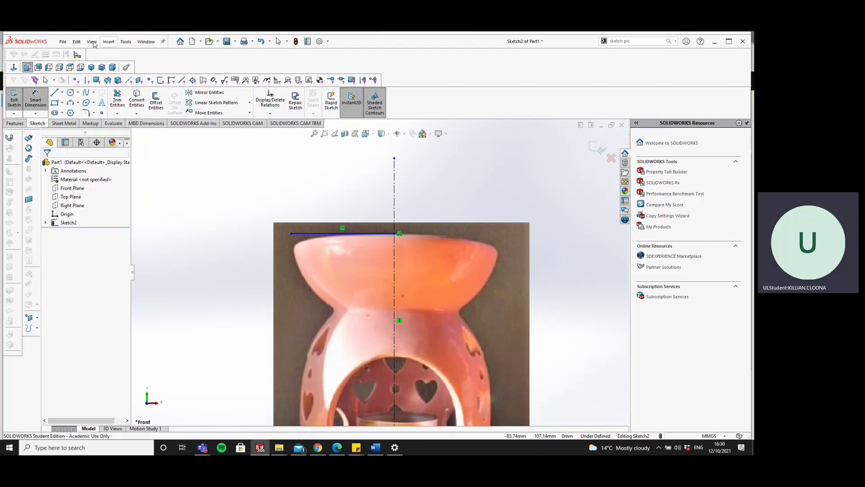
pyautogui.scroll(5, 362, 285)
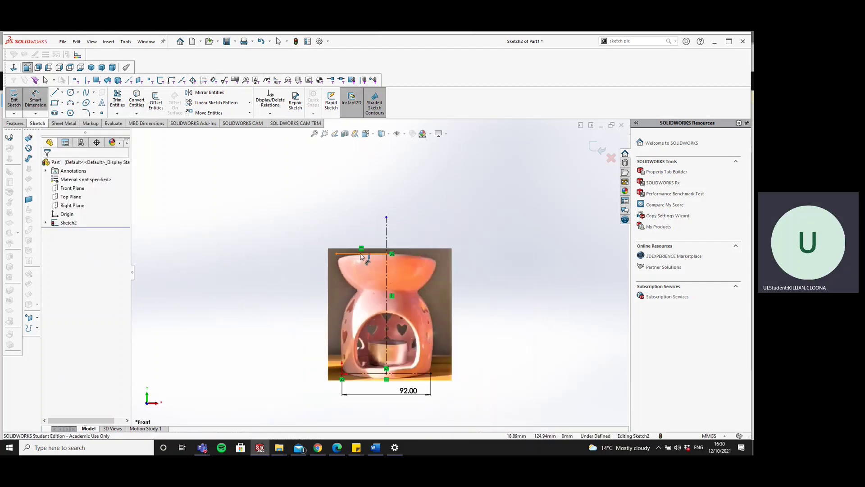
pyautogui.click(363, 254)
pyautogui.click(376, 373)
pyautogui.click(320, 347)
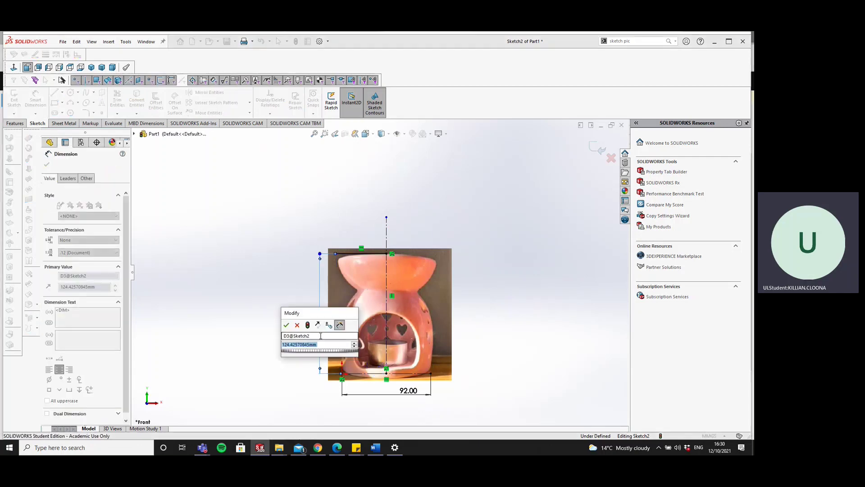
pyautogui.write('109.5')
pyautogui.press('Return')
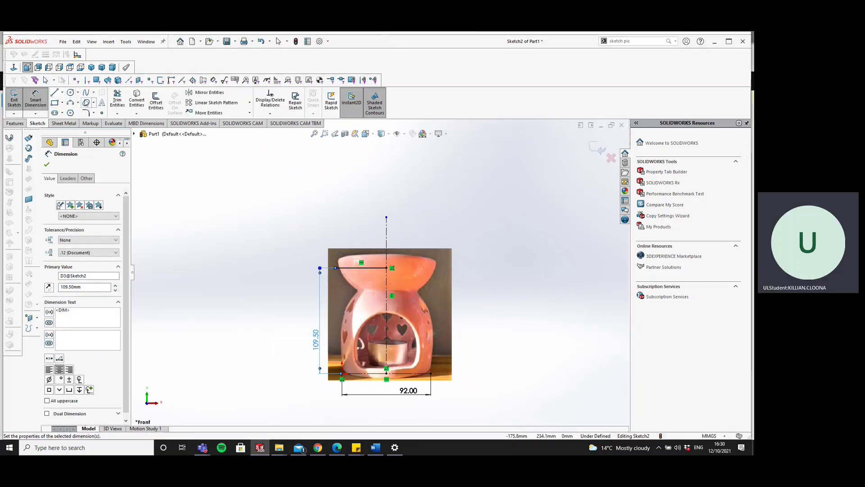
pyautogui.click(89, 95)
pyautogui.scroll(-5, 341, 273)
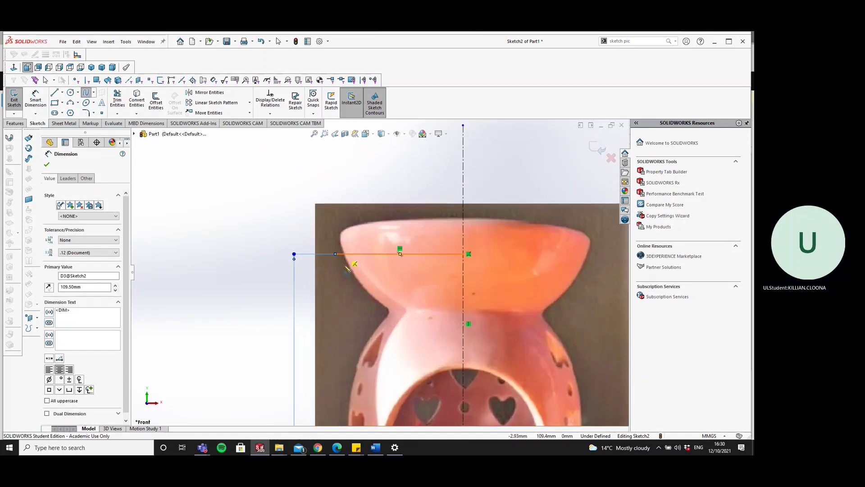
# Start the spline at the rim line's left end and trace around the bowl's outer curve.
pyautogui.click(345, 257)
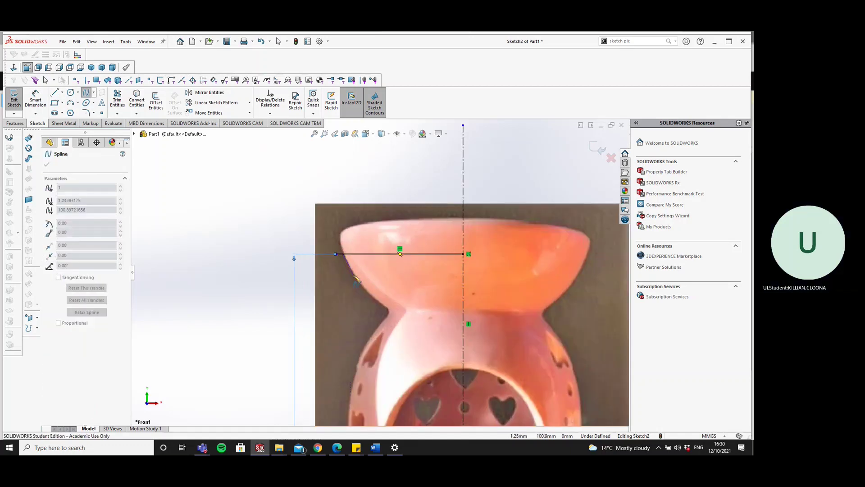
pyautogui.click(354, 275)
pyautogui.click(361, 285)
pyautogui.click(373, 297)
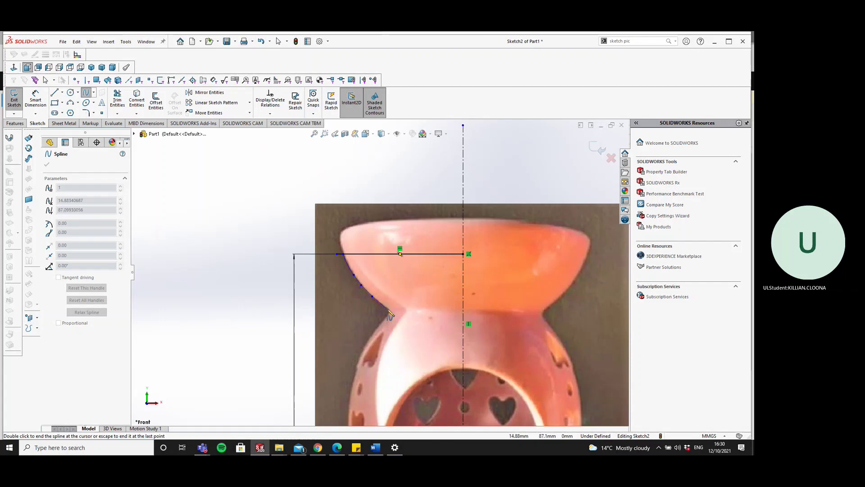
pyautogui.scroll(-6, 390, 312)
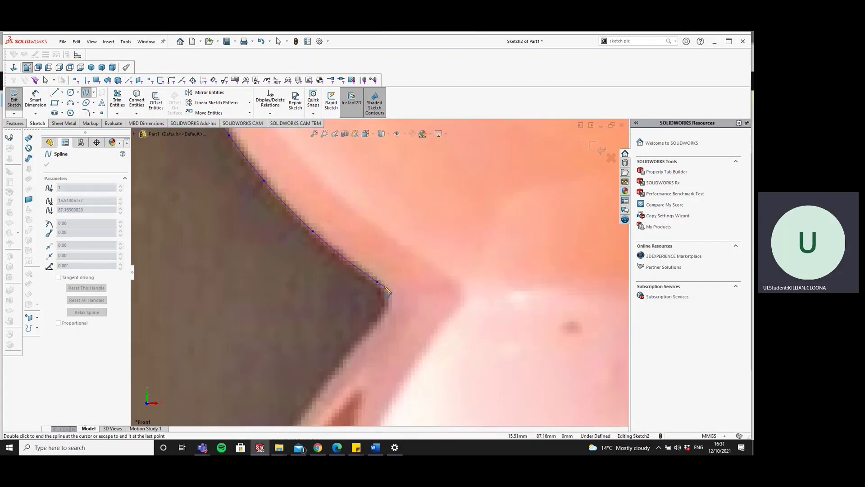
pyautogui.click(383, 285)
# Continue the spline points down the neck and body outline toward the base.
pyautogui.scroll(-5, 390, 301)
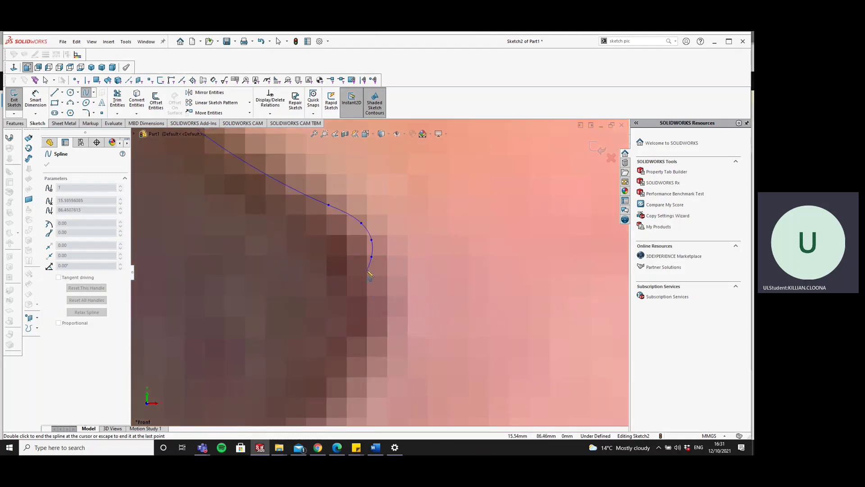
pyautogui.click(366, 297)
pyautogui.scroll(3, 363, 320)
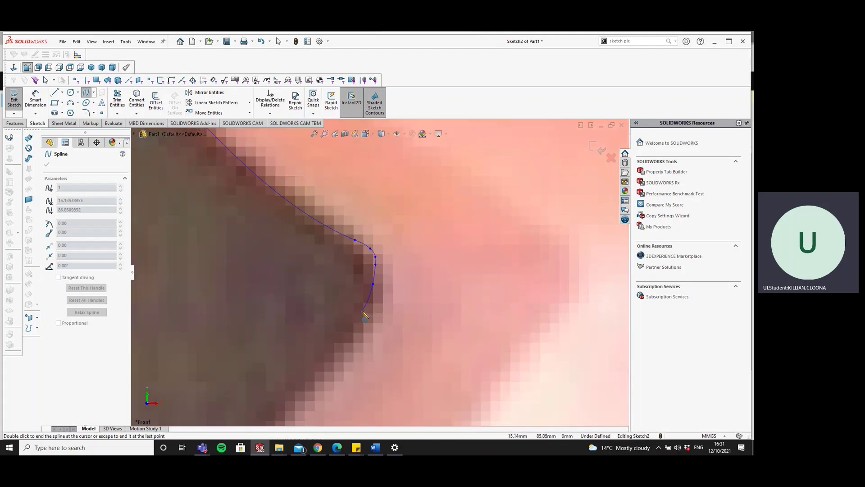
pyautogui.scroll(-2, 365, 315)
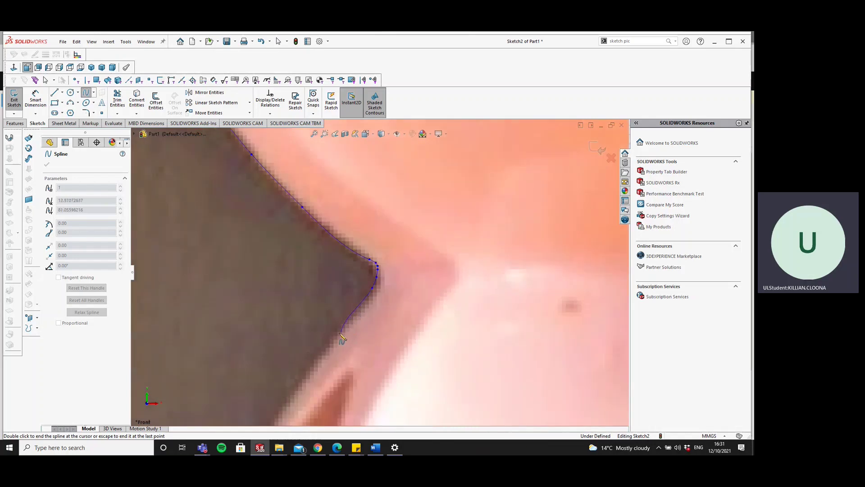
pyautogui.scroll(2, 342, 337)
pyautogui.scroll(3, 319, 368)
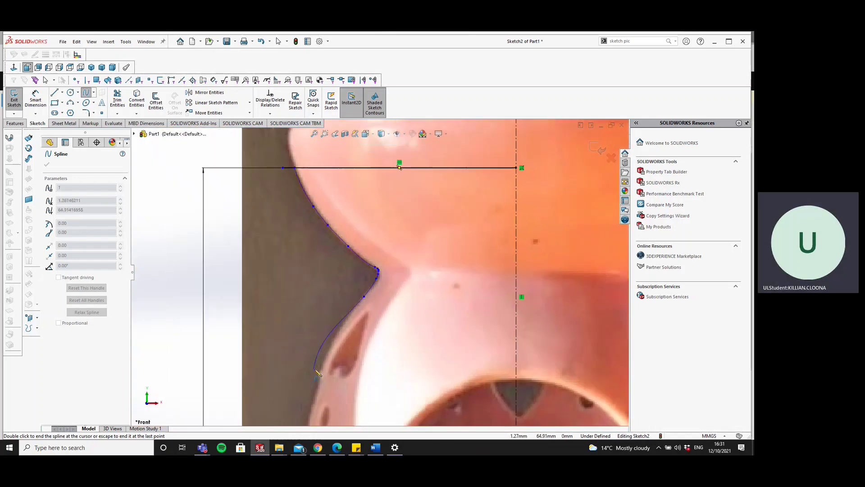
pyautogui.click(355, 306)
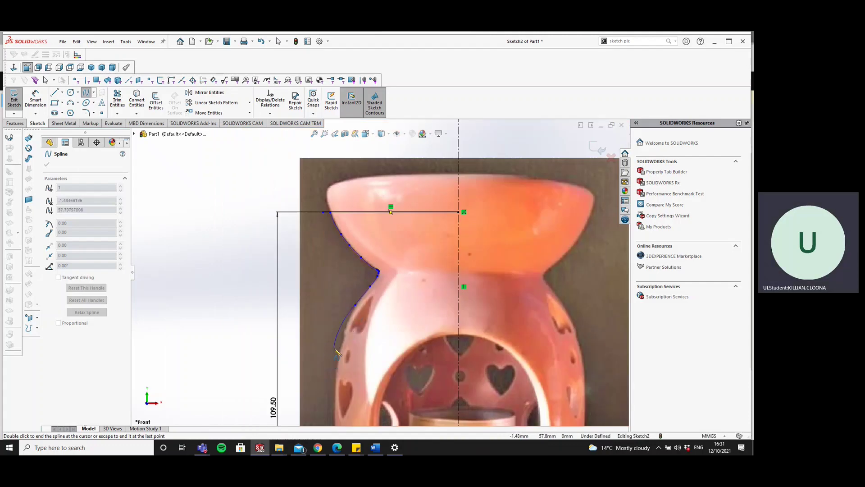
pyautogui.click(345, 328)
pyautogui.scroll(3, 339, 372)
pyautogui.click(352, 350)
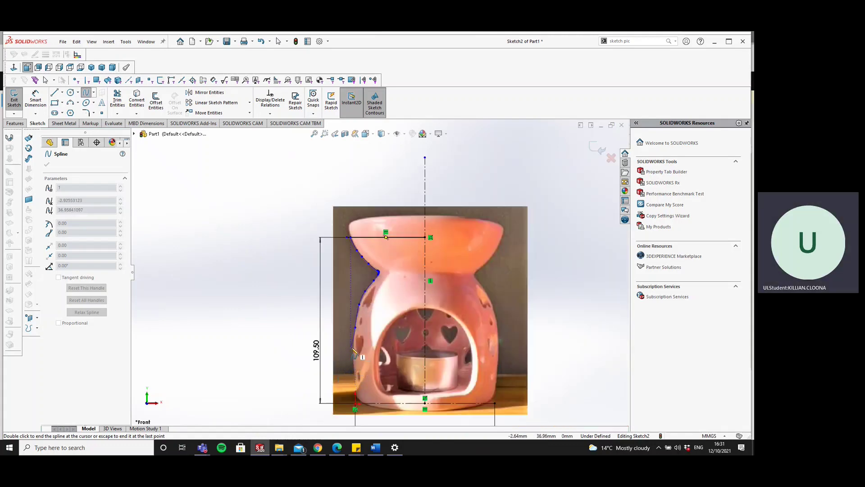
pyautogui.scroll(-4, 356, 357)
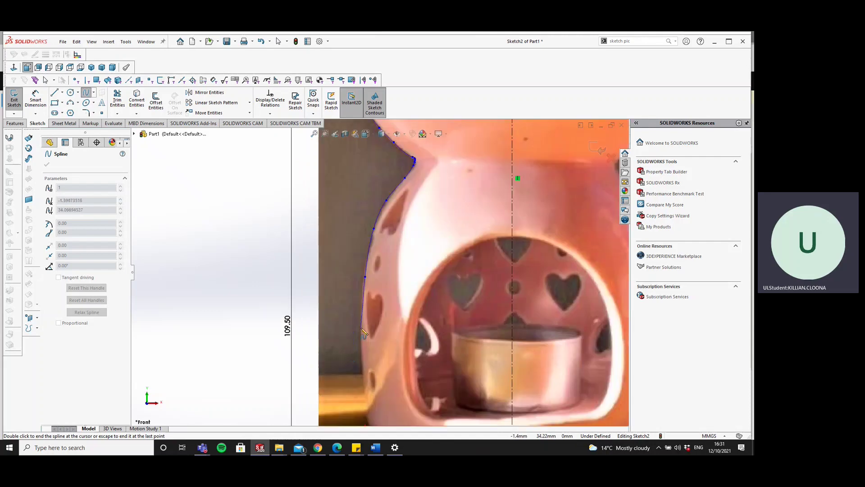
pyautogui.click(361, 333)
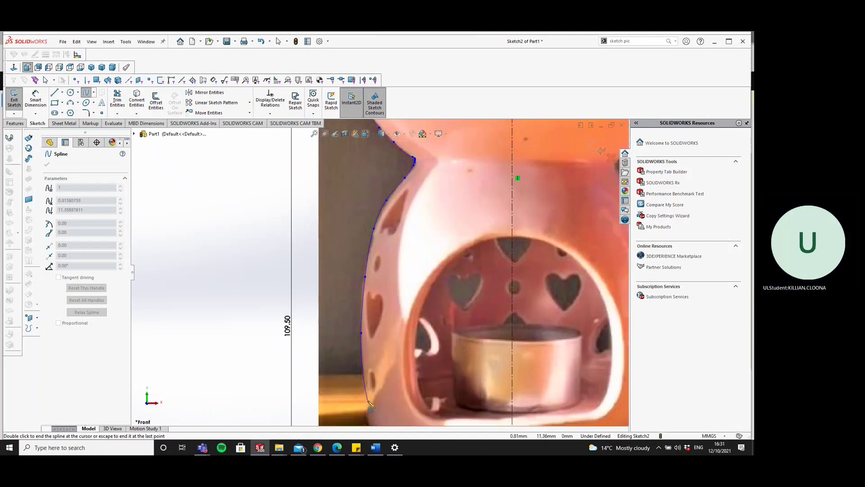
pyautogui.scroll(4, 368, 402)
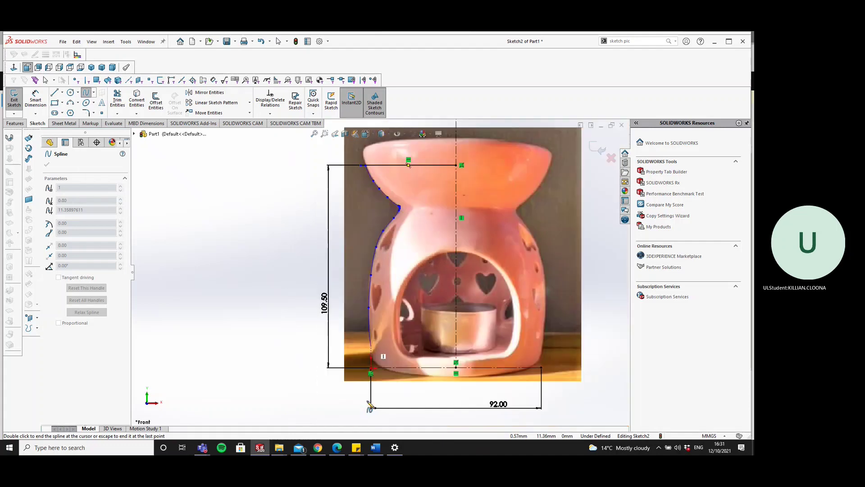
# End the spline at the base and drag the neck points so the curve hugs the photo.
pyautogui.doubleClick(371, 373)
pyautogui.press('Escape')
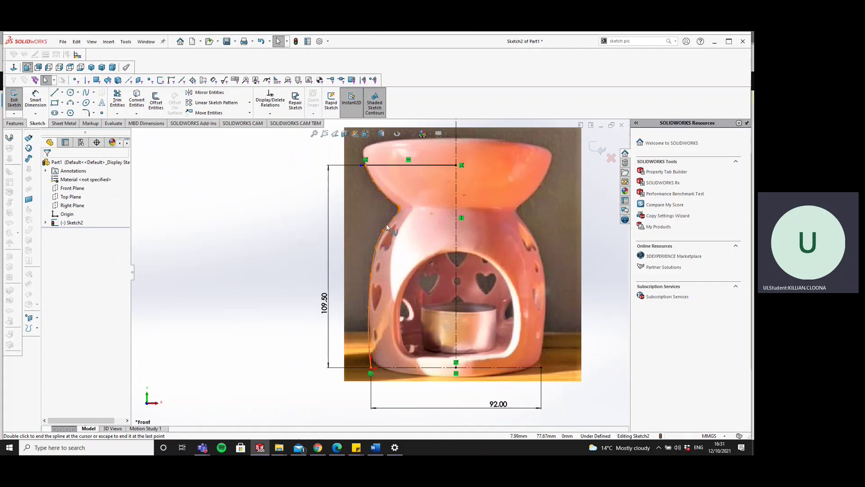
pyautogui.scroll(-8, 386, 224)
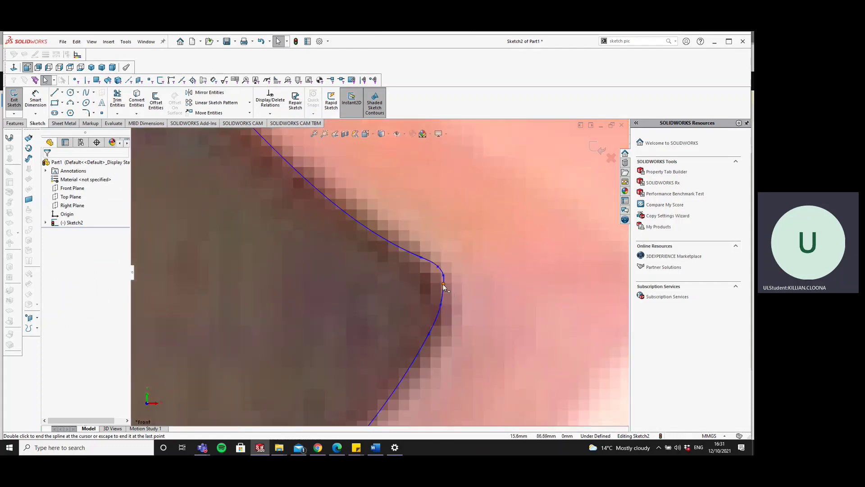
pyautogui.moveTo(443, 284); pyautogui.dragTo(424, 347)
pyautogui.scroll(6, 439, 297)
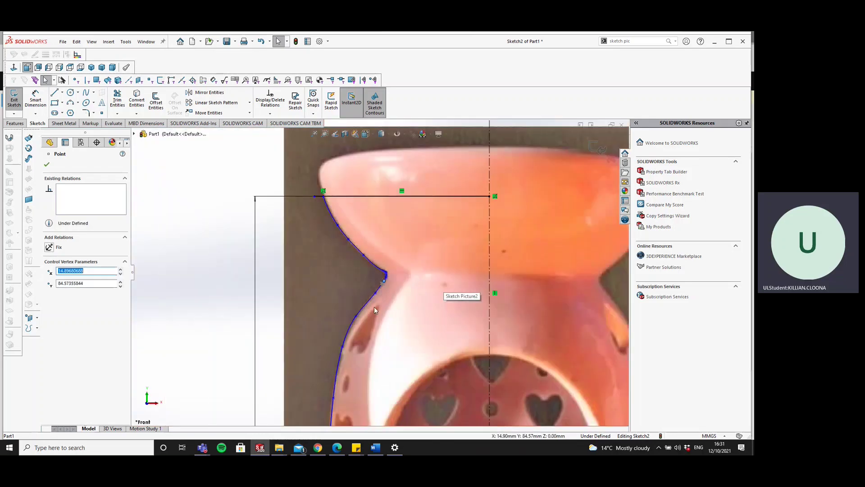
pyautogui.click(375, 294)
pyautogui.moveTo(373, 295); pyautogui.dragTo(376, 291)
pyautogui.scroll(-3, 368, 282)
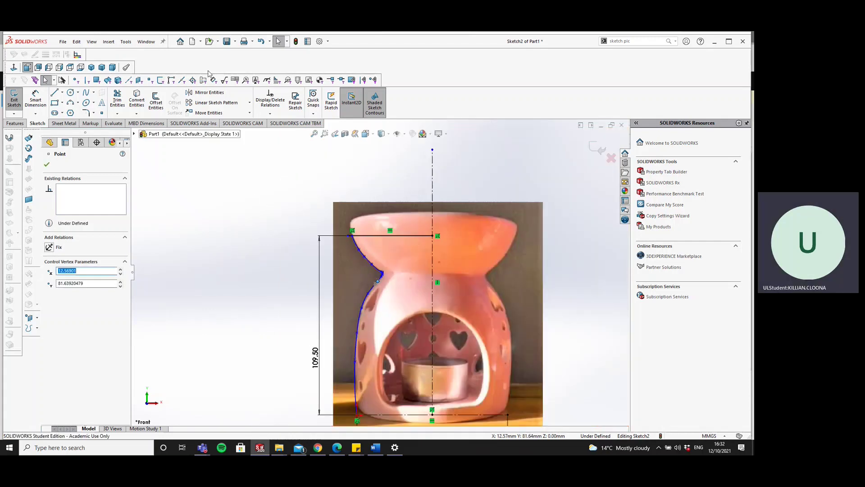
pyautogui.click(54, 95)
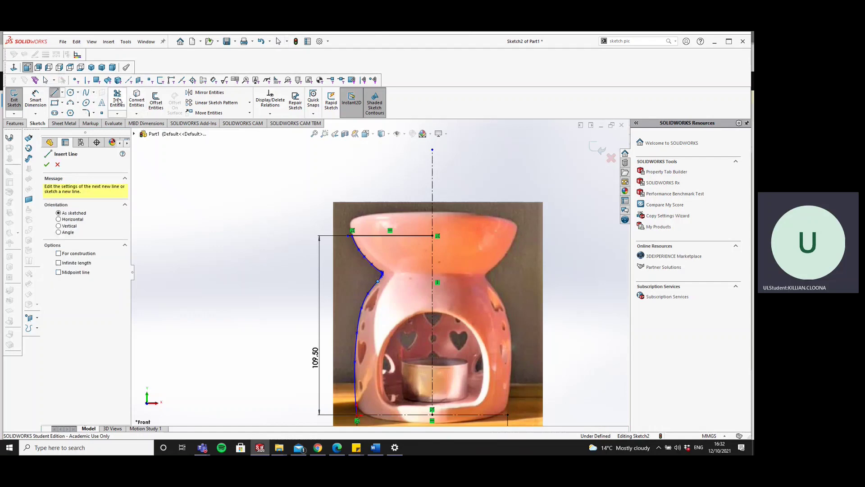
pyautogui.click(117, 99)
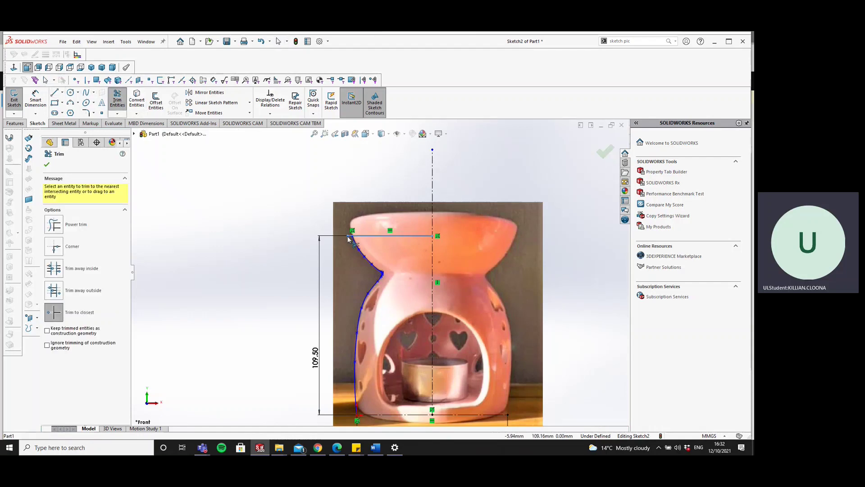
pyautogui.scroll(-3, 380, 273)
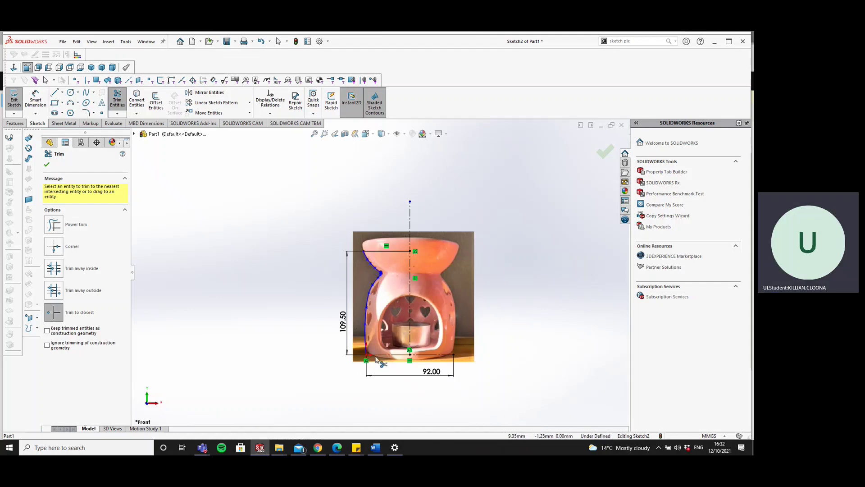
# Draw a vertical 109.50 mm line up the centre axis from the base to the rim line.
pyautogui.click(54, 93)
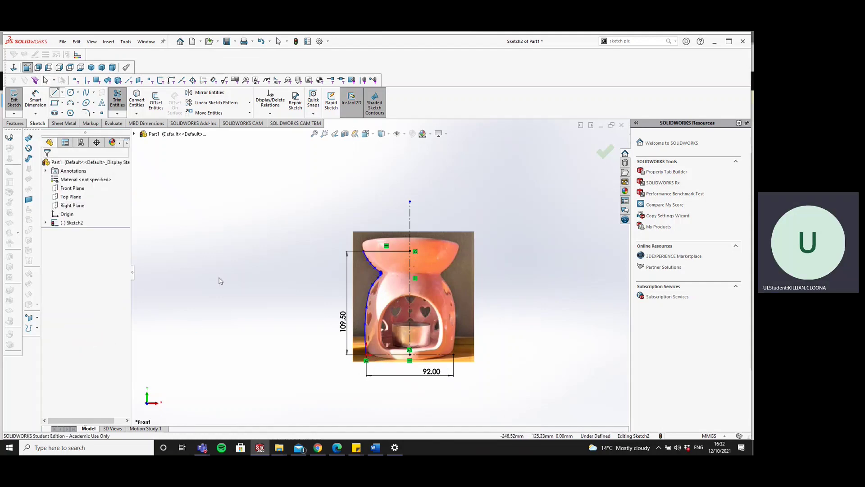
pyautogui.click(409, 355)
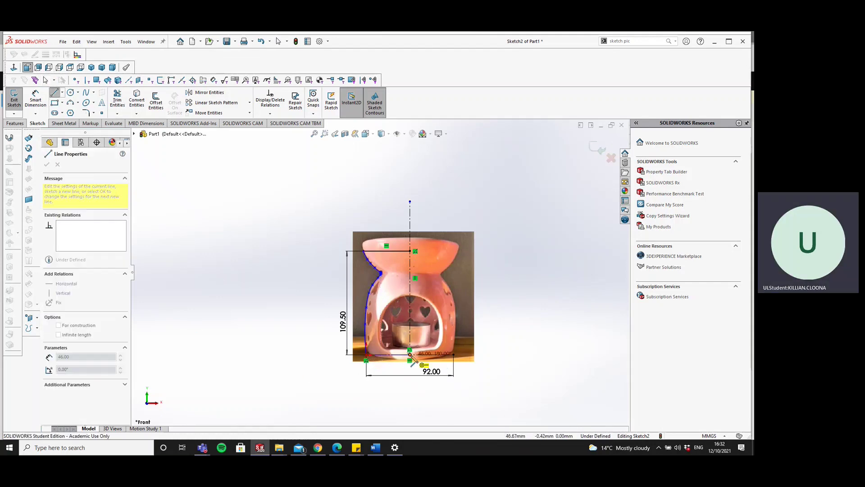
pyautogui.doubleClick(410, 251)
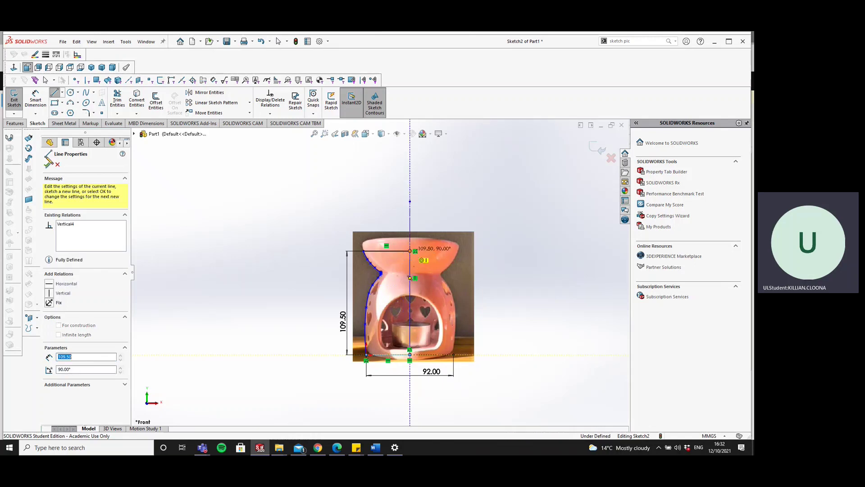
pyautogui.click(15, 123)
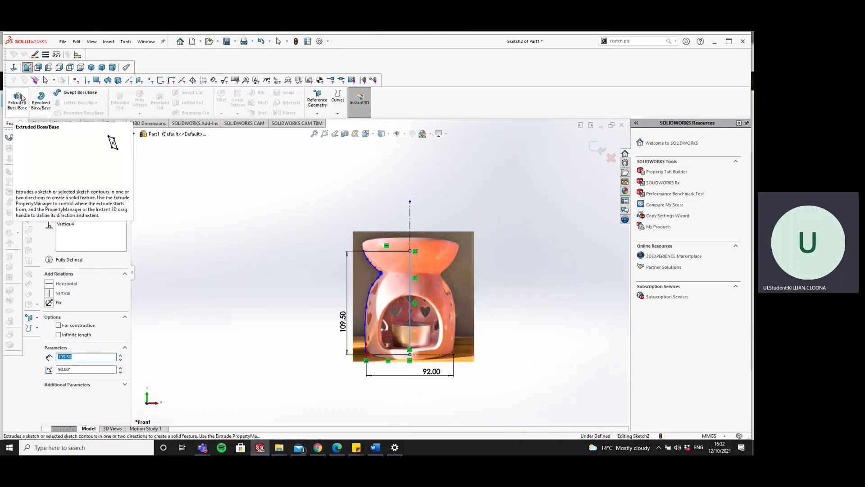
# Revolve the traced spline profile 360° about the vertical centre line into a solid, then orbit to inspect it.
pyautogui.click(33, 99)
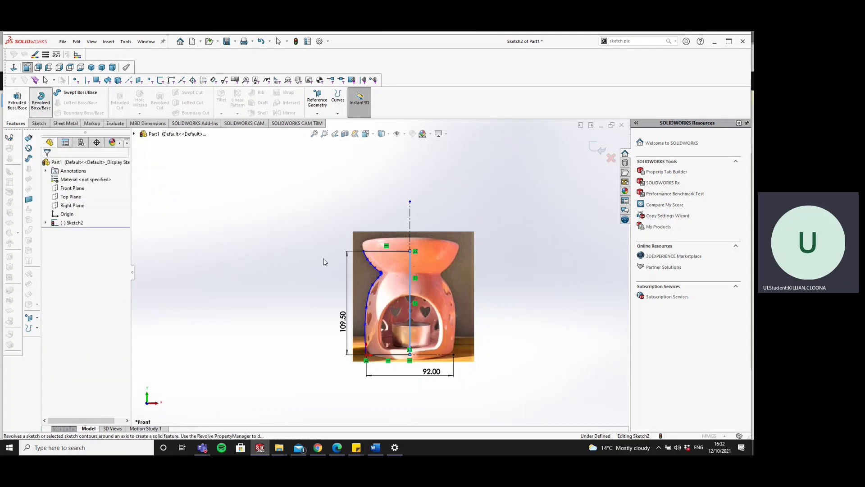
pyautogui.click(410, 277)
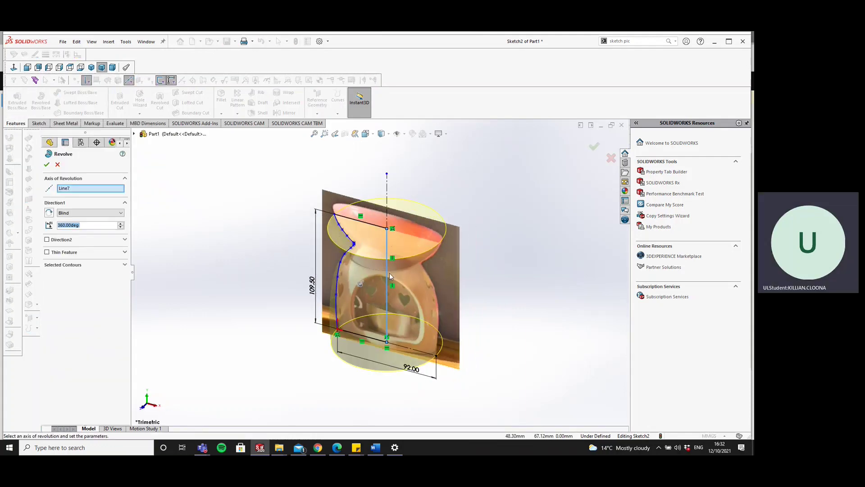
pyautogui.click(46, 165)
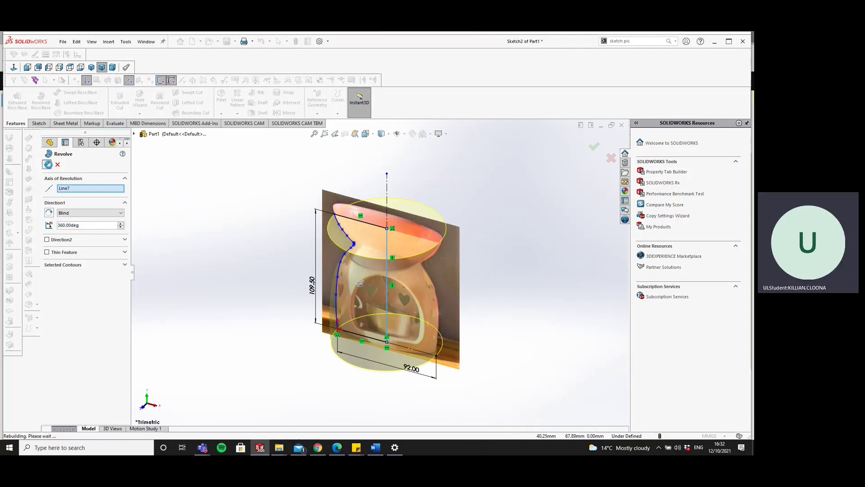
pyautogui.moveTo(293, 164); pyautogui.dragTo(301, 226, button='middle')
# Switch to the Front view and show Sketch2, the burner photo, under Revolve1.
pyautogui.press('space')
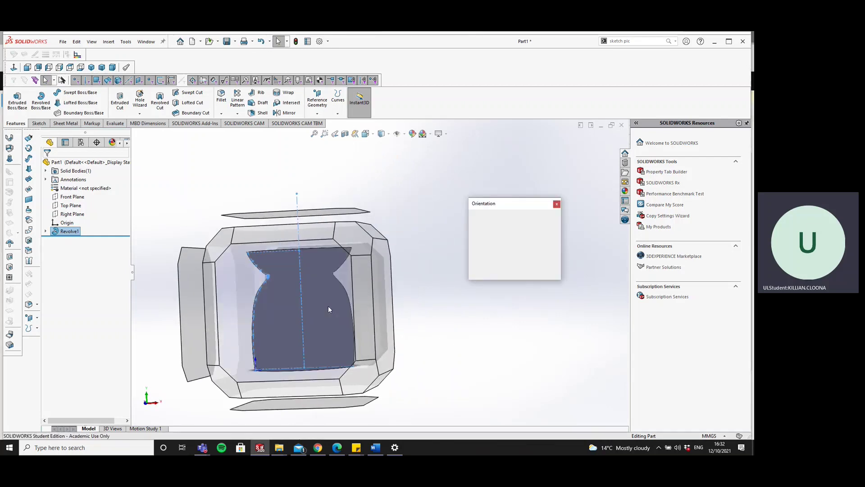
pyautogui.click(328, 306)
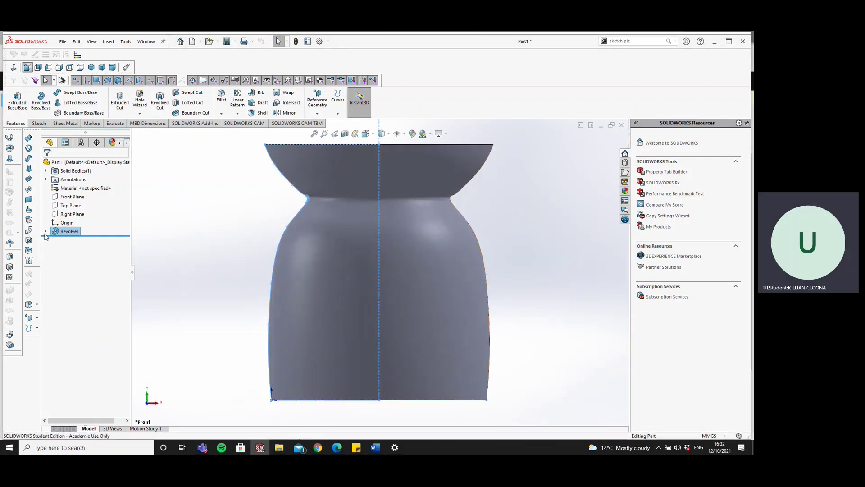
pyautogui.click(46, 231)
pyautogui.rightClick(71, 239)
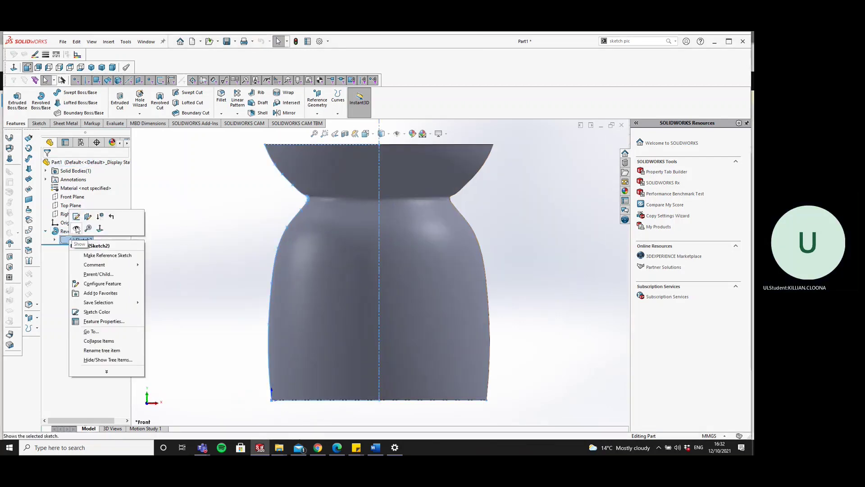
pyautogui.click(77, 229)
# Fit and rotate the model to compare the revolved body against the burner photo.
pyautogui.press('f')
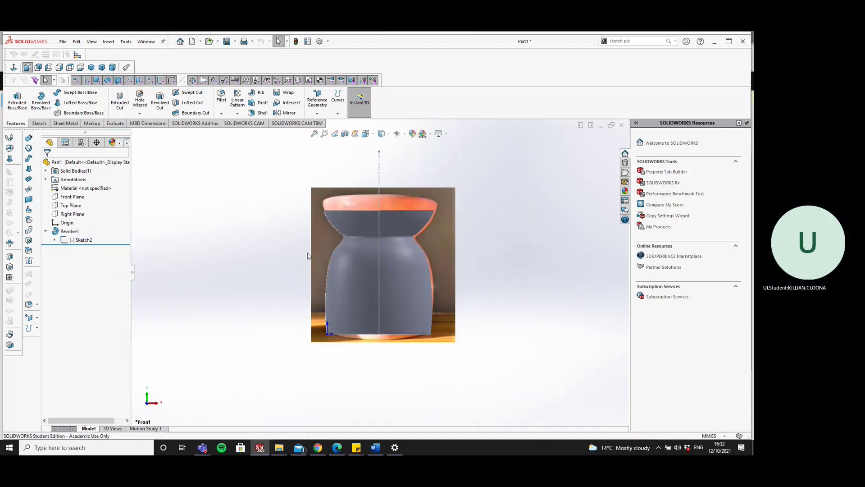
pyautogui.moveTo(308, 255)
pyautogui.mouseDown(button='middle')
pyautogui.moveTo(286, 253)
pyautogui.moveTo(293, 253)
pyautogui.mouseUp(button='middle')
pyautogui.press('Escape')
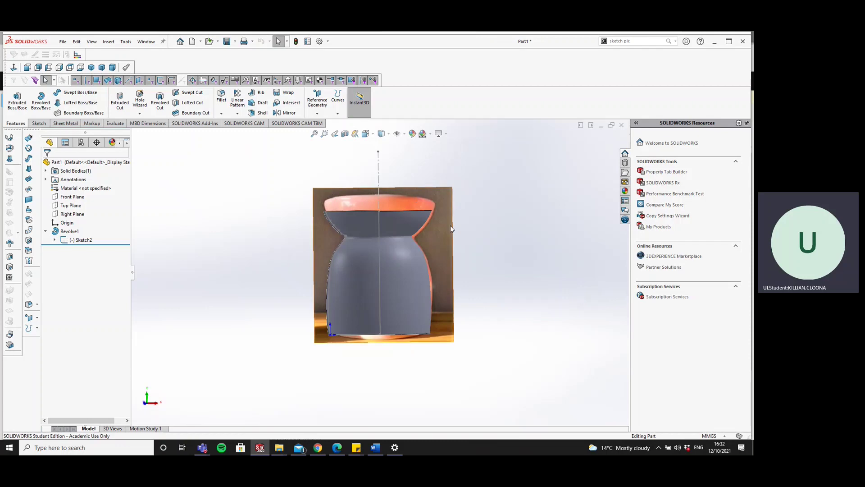
pyautogui.moveTo(433, 306); pyautogui.dragTo(581, 293, button='middle')
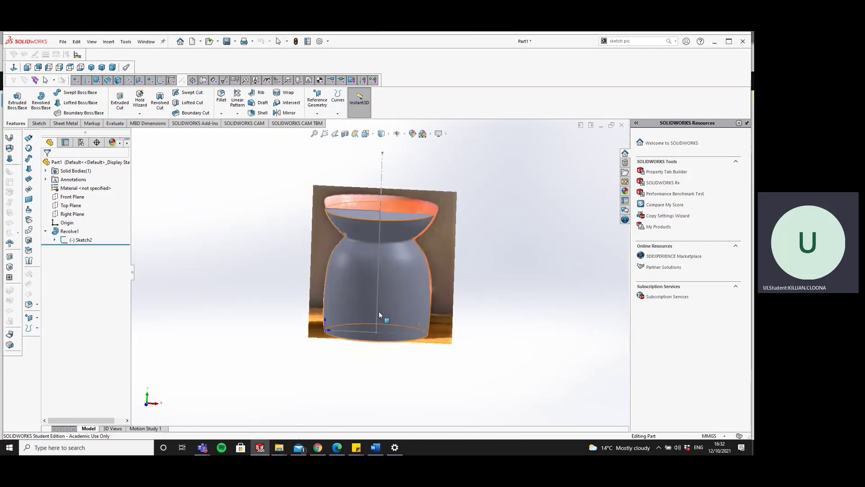